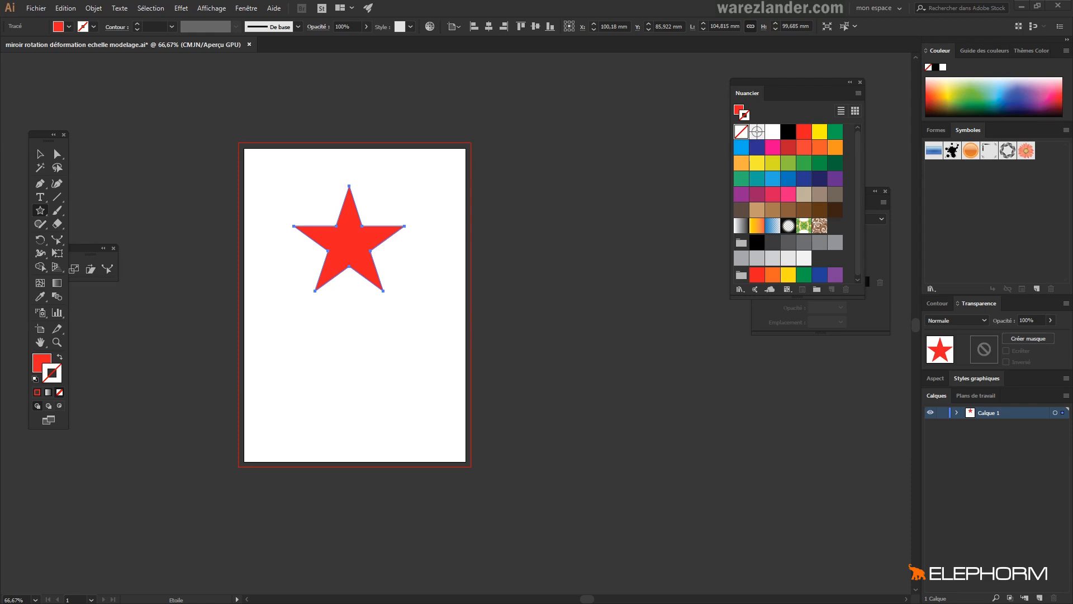
- Activate the Free Transform tool for the red star and place its floating widget beside the tool palette
{"action": "left_click", "coordinate": [58, 240]}
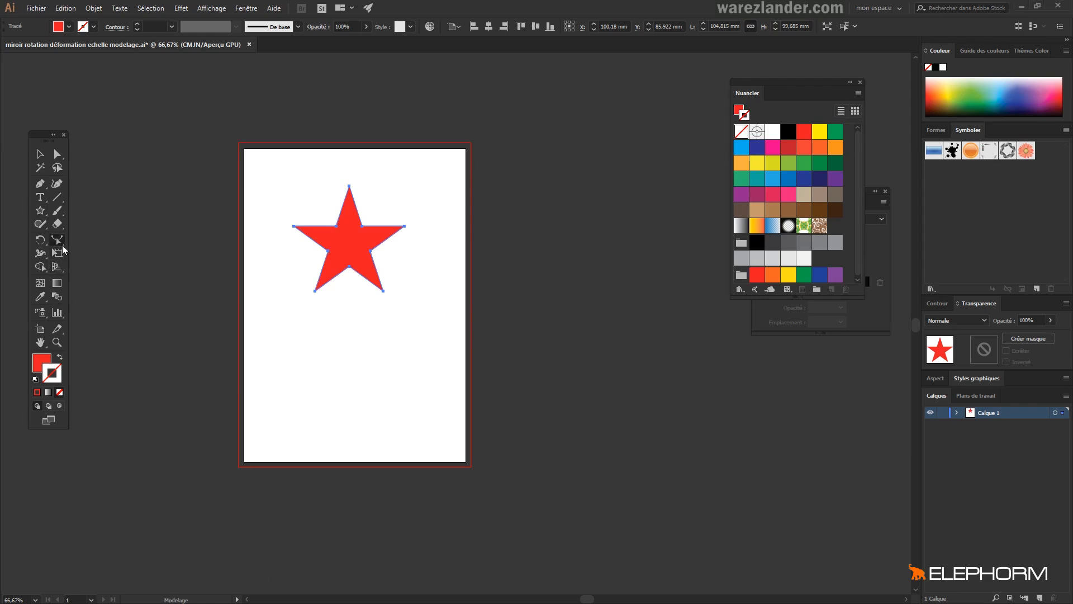
{"action": "left_click", "coordinate": [62, 244]}
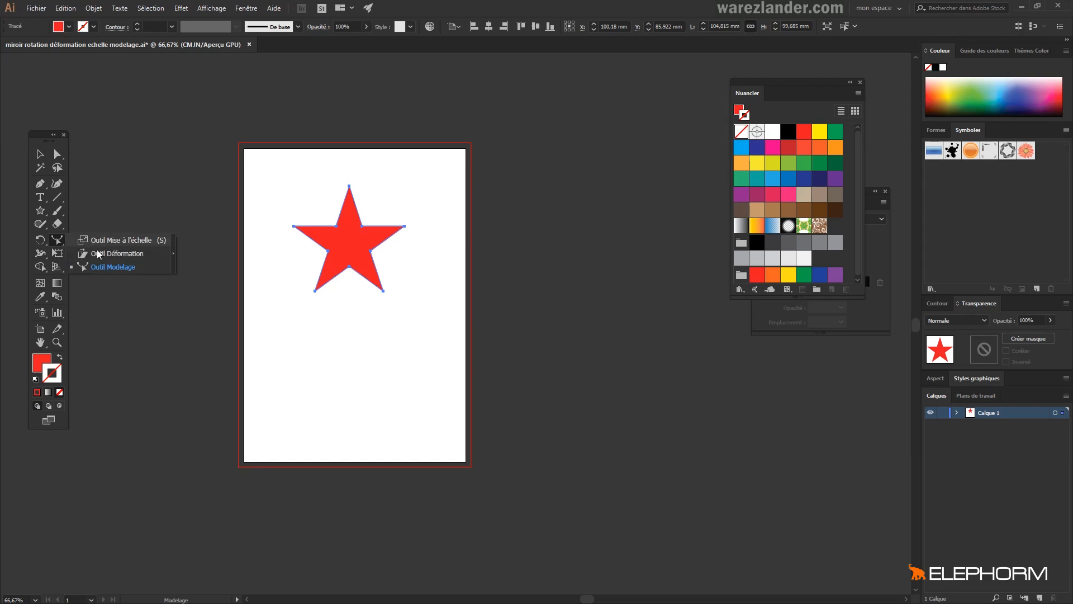
{"action": "left_click", "coordinate": [55, 253]}
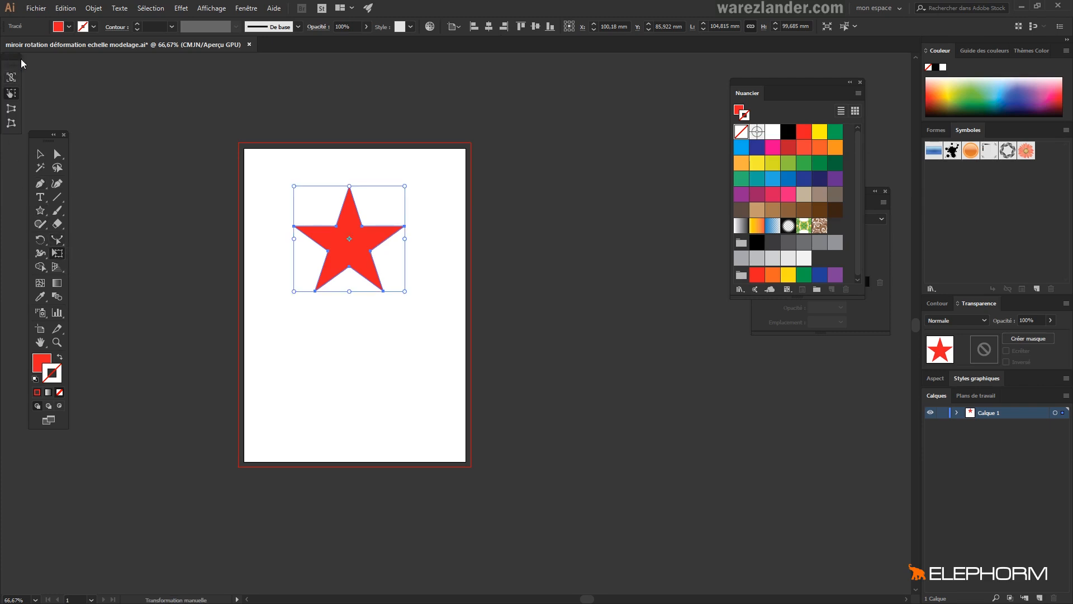
{"action": "left_click_drag", "start_coordinate": [125, 122], "coordinate": [133, 132]}
{"action": "left_click_drag", "start_coordinate": [139, 172], "coordinate": [139, 198]}
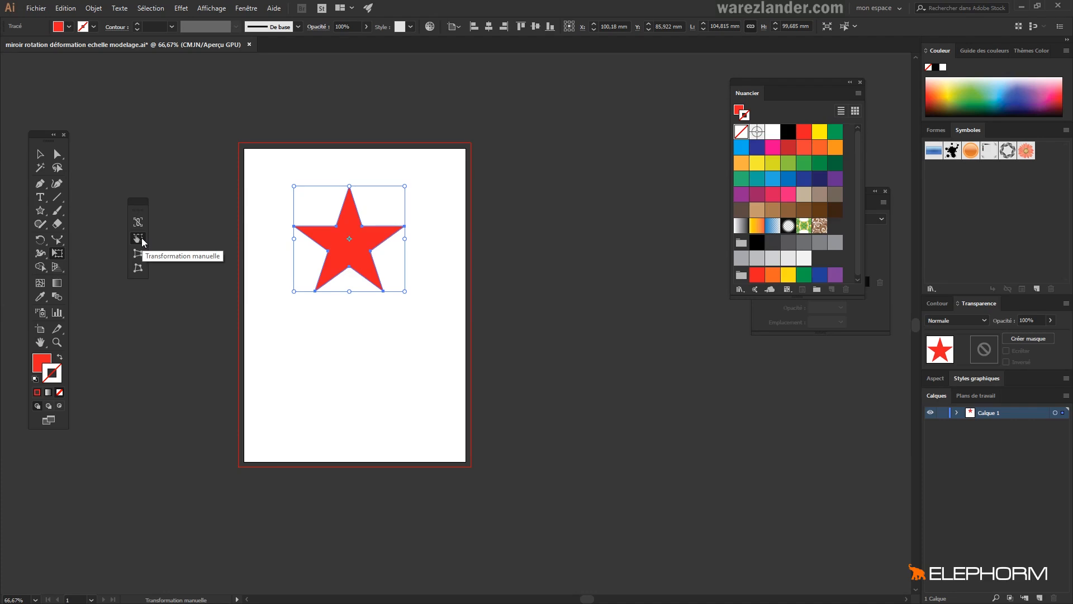
- Scale the red star to about 77 × 102 mm, and widen and pinch its base with Perspective Distort
{"action": "left_click_drag", "start_coordinate": [401, 188], "coordinate": [376, 314]}
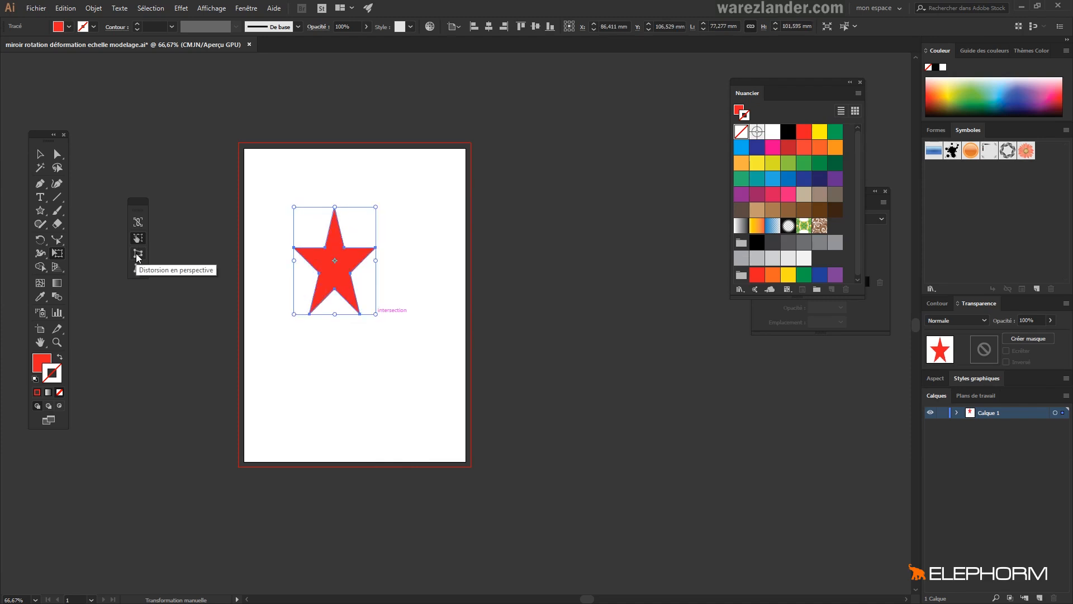
{"action": "left_click", "coordinate": [137, 255]}
{"action": "left_click_drag", "start_coordinate": [378, 318], "coordinate": [443, 333]}
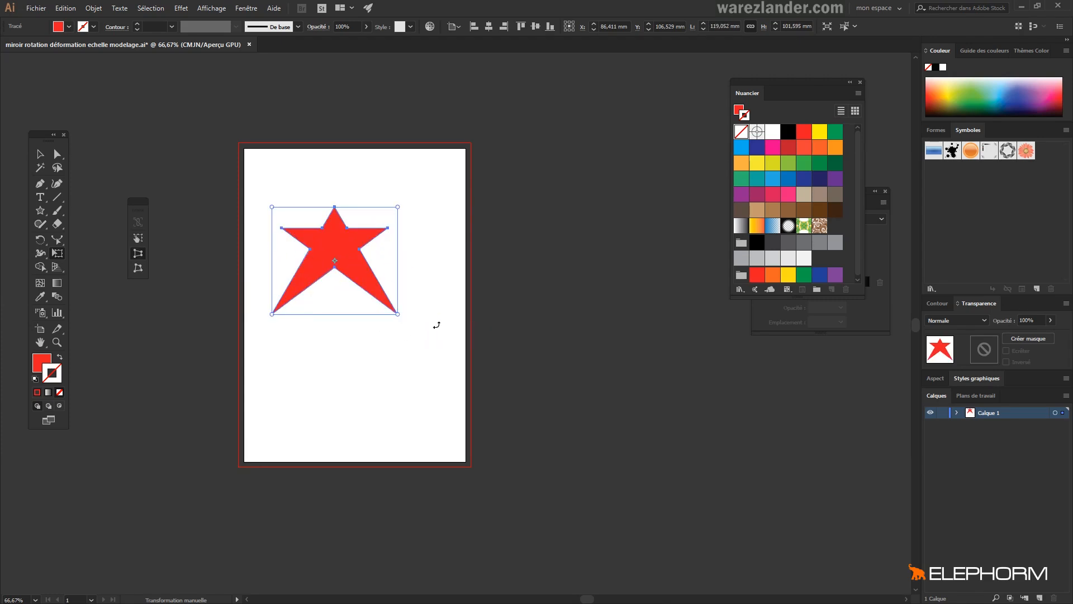
{"action": "left_click_drag", "start_coordinate": [397, 315], "coordinate": [347, 307]}
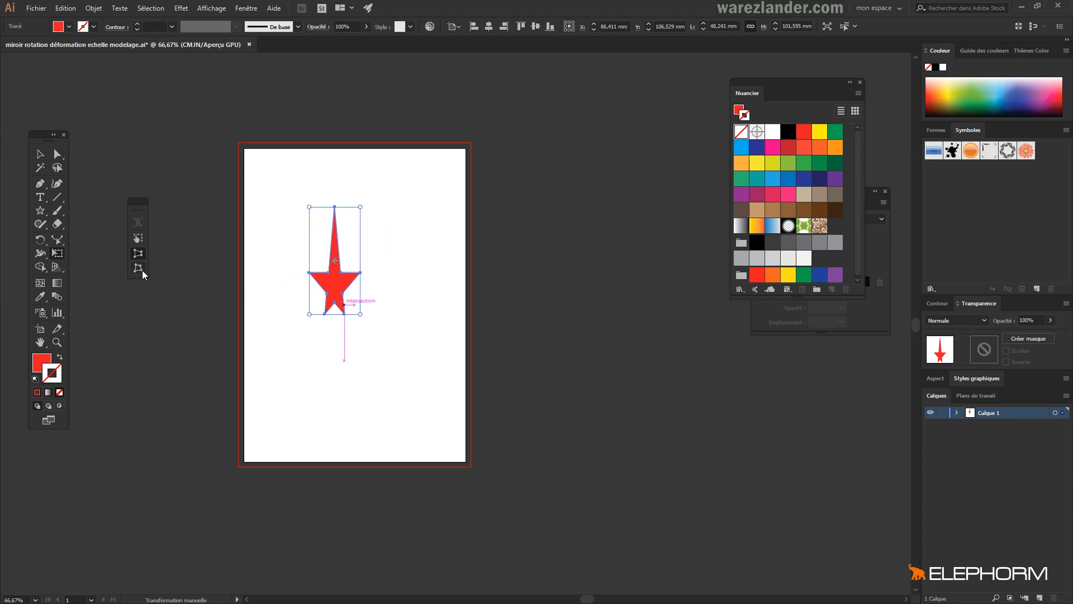
- Skew the star with Free Distort by moving three corners of its bounding box, reaching about 102 × 47 mm
{"action": "left_click", "coordinate": [141, 269]}
{"action": "left_click_drag", "start_coordinate": [361, 208], "coordinate": [444, 252]}
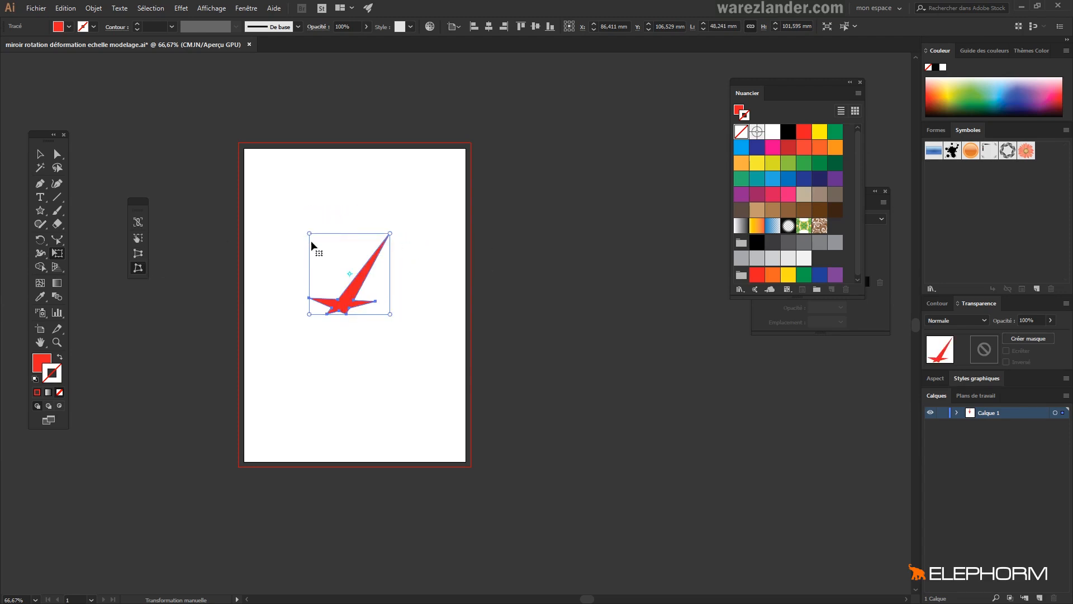
{"action": "left_click_drag", "start_coordinate": [309, 233], "coordinate": [301, 210]}
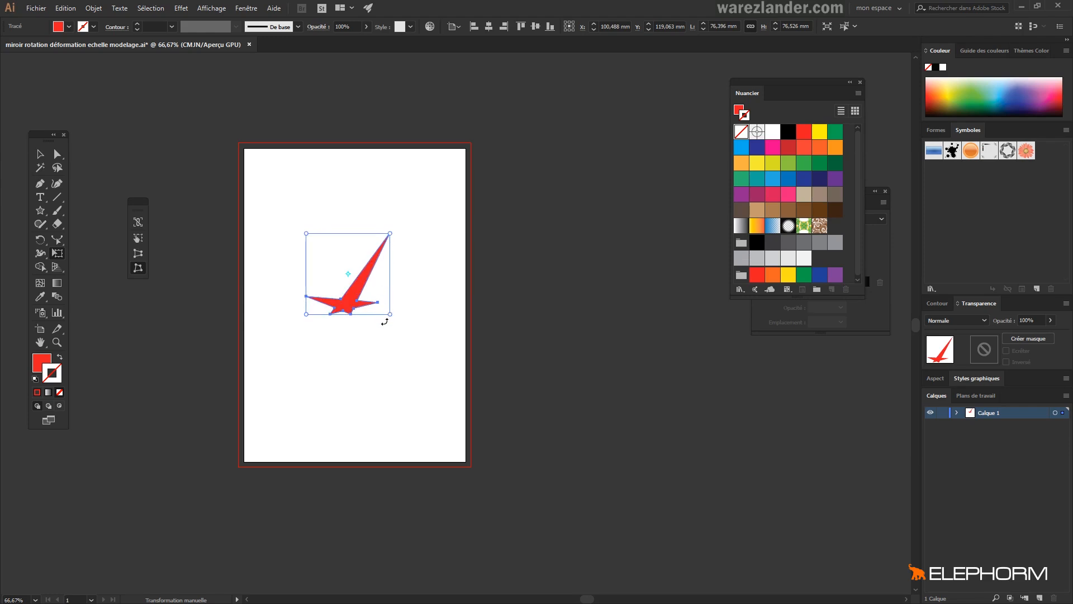
{"action": "left_click_drag", "start_coordinate": [390, 314], "coordinate": [416, 256]}
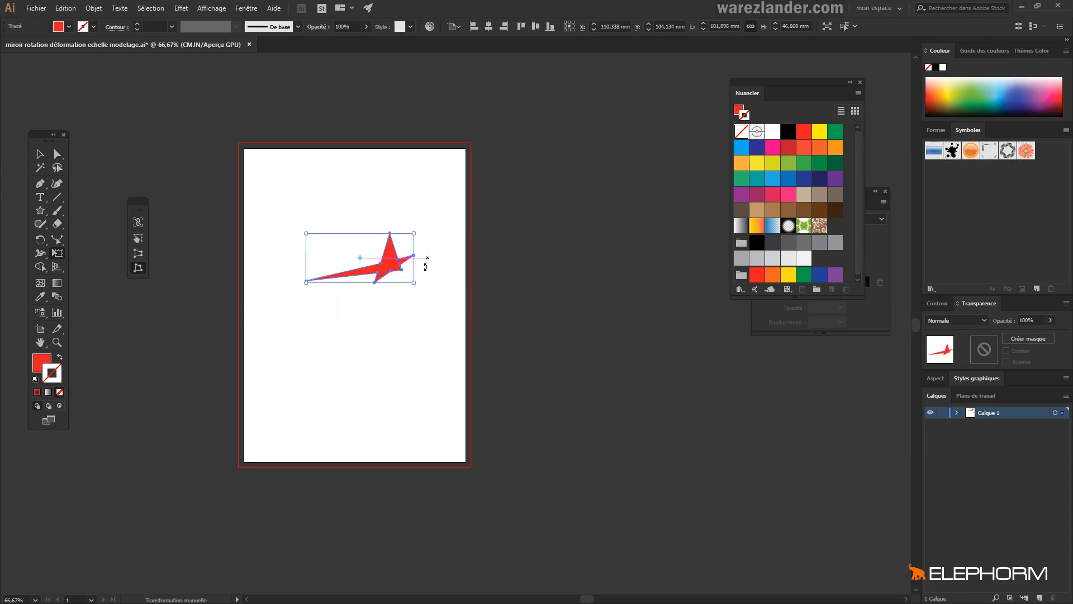
- Replace the distorted star with a new red five-pointed star about 96 × 91 mm in the artboard's upper half
{"action": "key", "text": "Delete"}
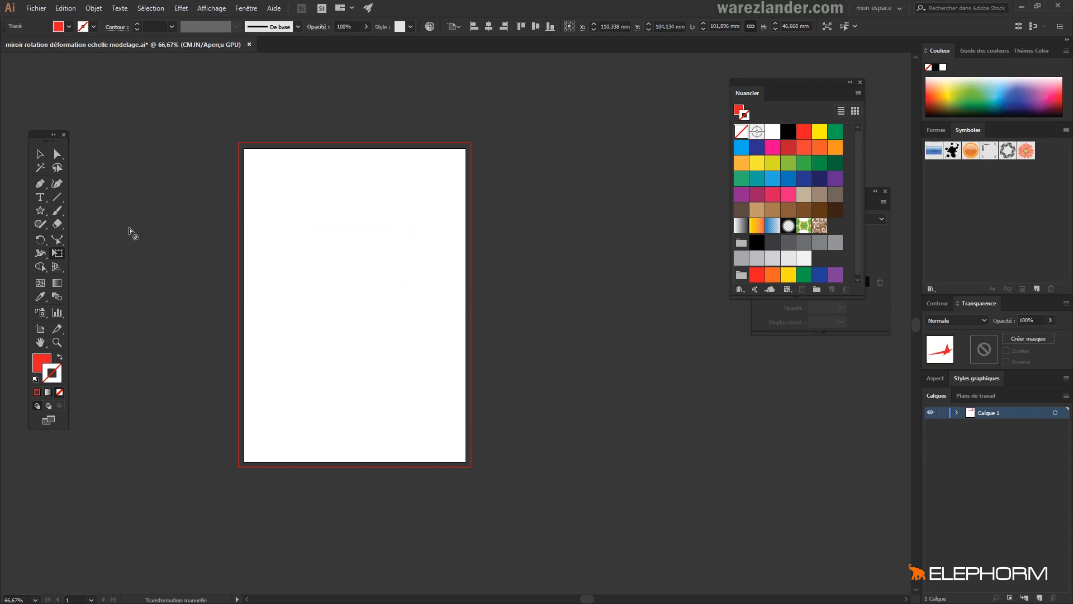
{"action": "left_click", "coordinate": [39, 210]}
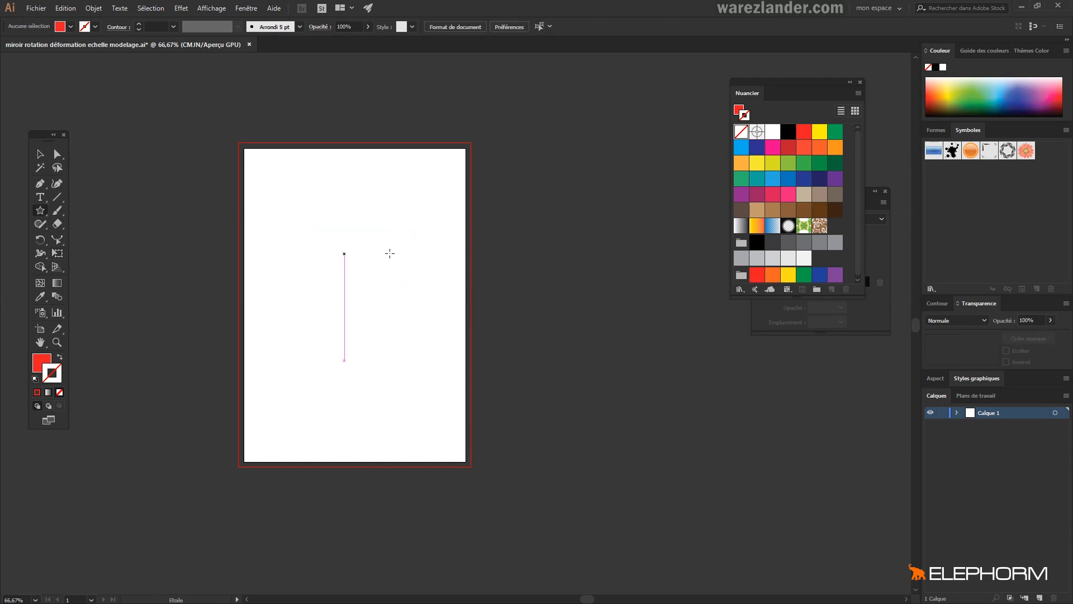
{"action": "left_click_drag", "start_coordinate": [344, 236], "coordinate": [383, 272]}
{"action": "key", "text": "v"}
{"action": "left_click", "coordinate": [342, 239]}
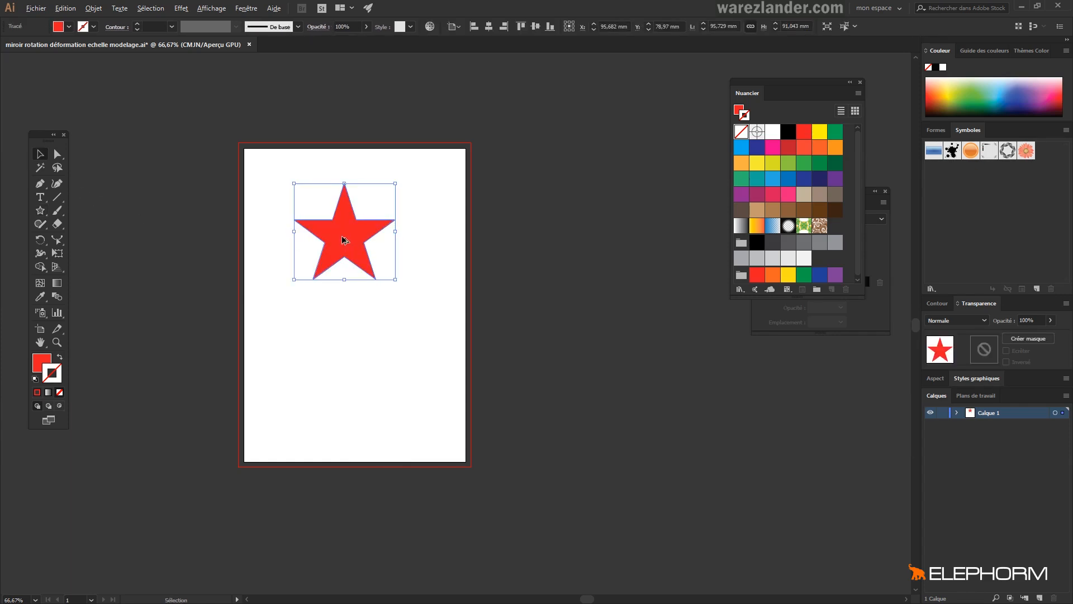
- Try to turn a duplicate of the star upside down below the original by rotating it manually, and delete that duplicate
{"action": "left_click_drag", "start_coordinate": [344, 248], "coordinate": [343, 349]}
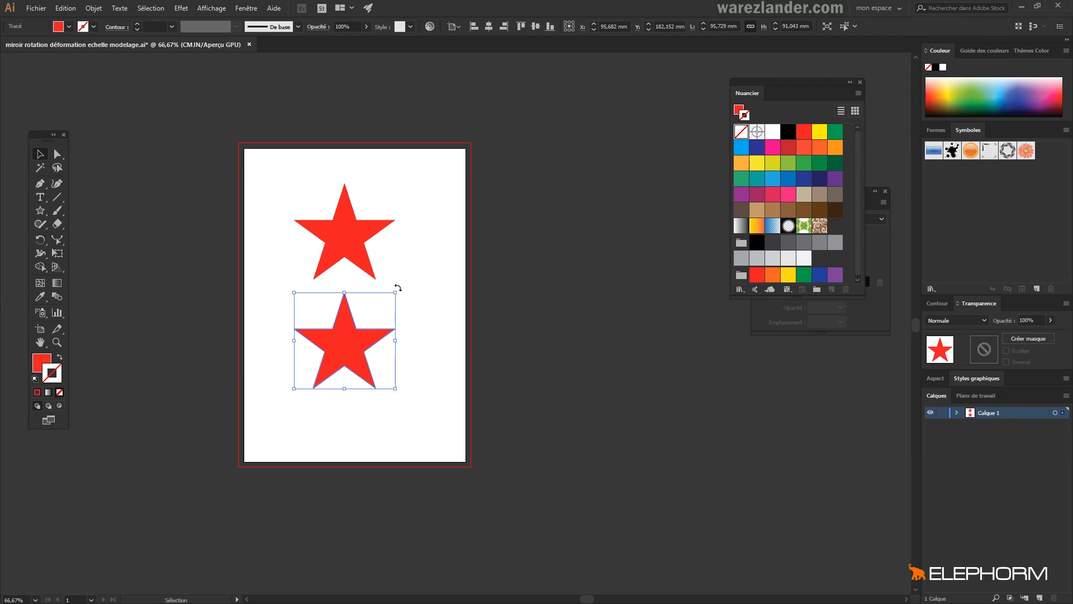
{"action": "left_click_drag", "start_coordinate": [398, 287], "coordinate": [366, 388]}
{"action": "left_click_drag", "start_coordinate": [351, 344], "coordinate": [353, 325]}
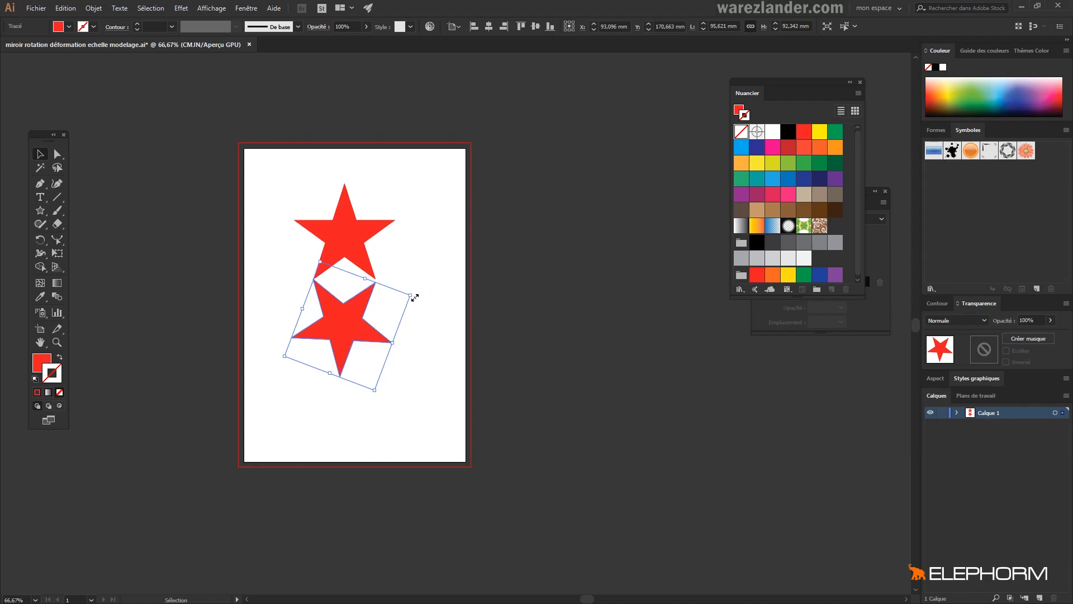
{"action": "key", "text": "Delete"}
- Create a copy of the star below the original, mirrored on the Horizontal axis, with its two points touching the original's lower points
{"action": "left_click_drag", "start_coordinate": [340, 240], "coordinate": [347, 343]}
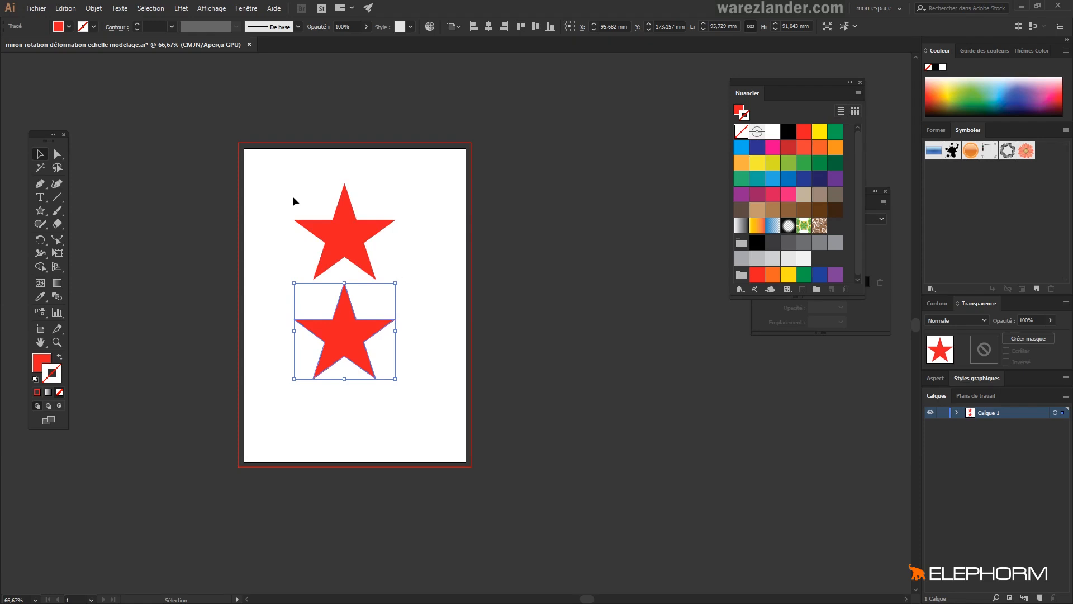
{"action": "left_click", "coordinate": [93, 7]}
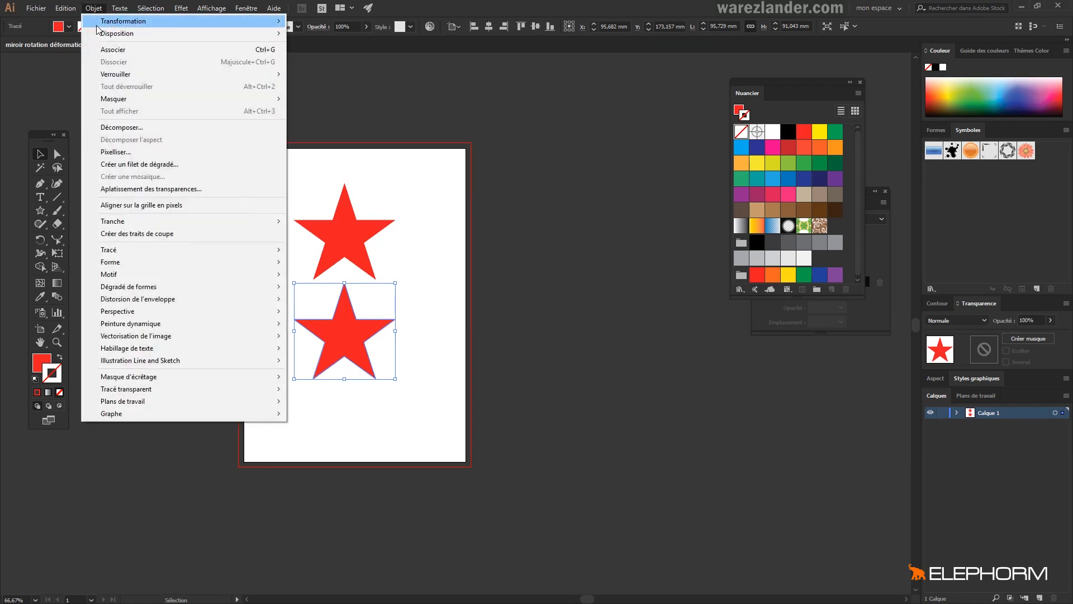
{"action": "mouse_move", "coordinate": [99, 22]}
{"action": "left_click", "coordinate": [345, 64]}
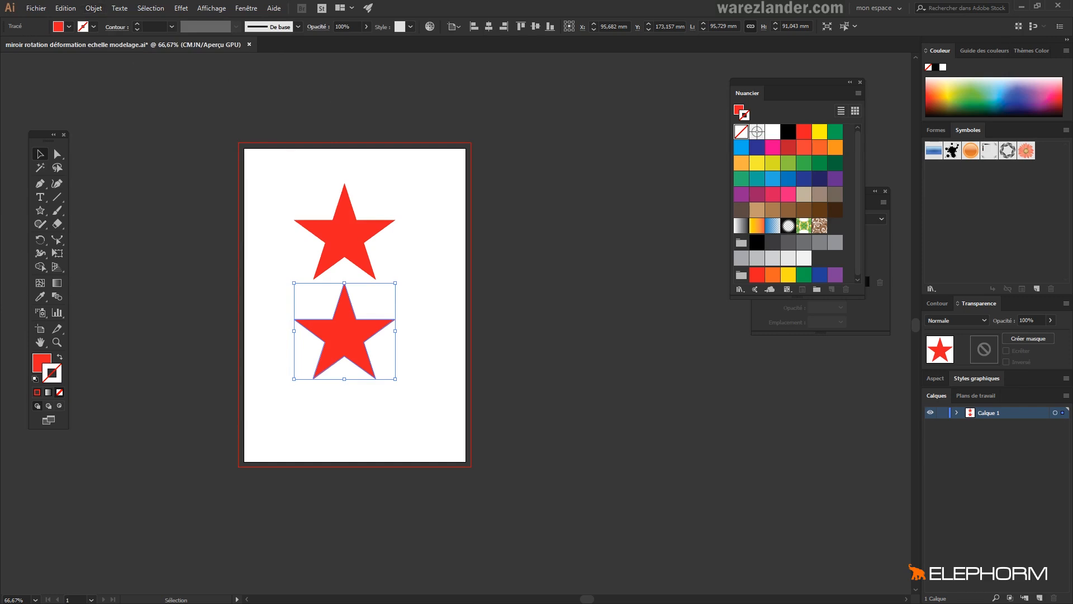
{"action": "left_click_drag", "start_coordinate": [358, 243], "coordinate": [647, 148]}
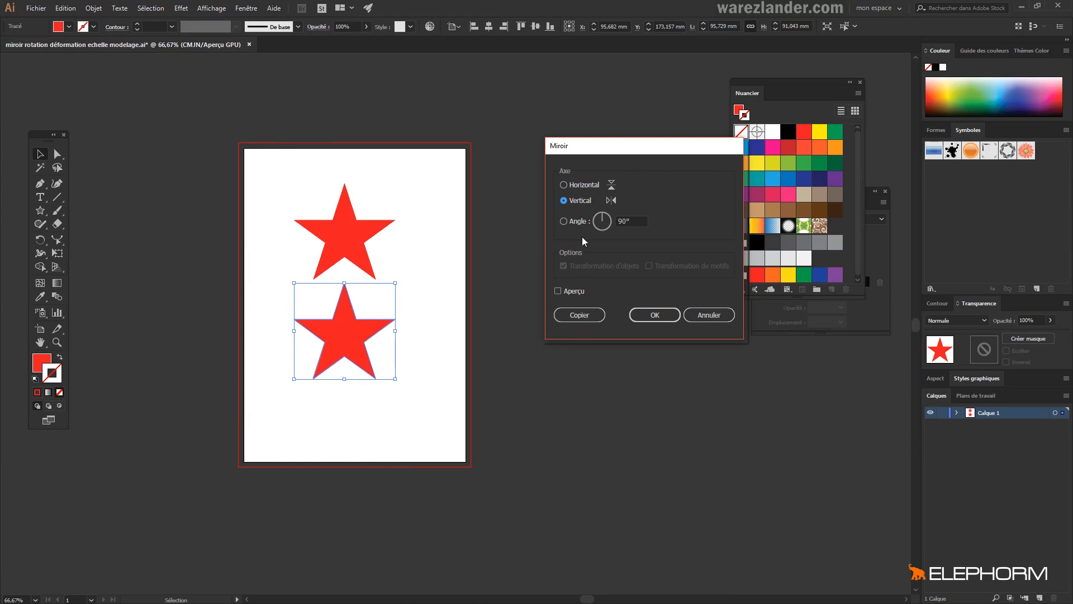
{"action": "left_click", "coordinate": [565, 185]}
{"action": "left_click", "coordinate": [648, 314]}
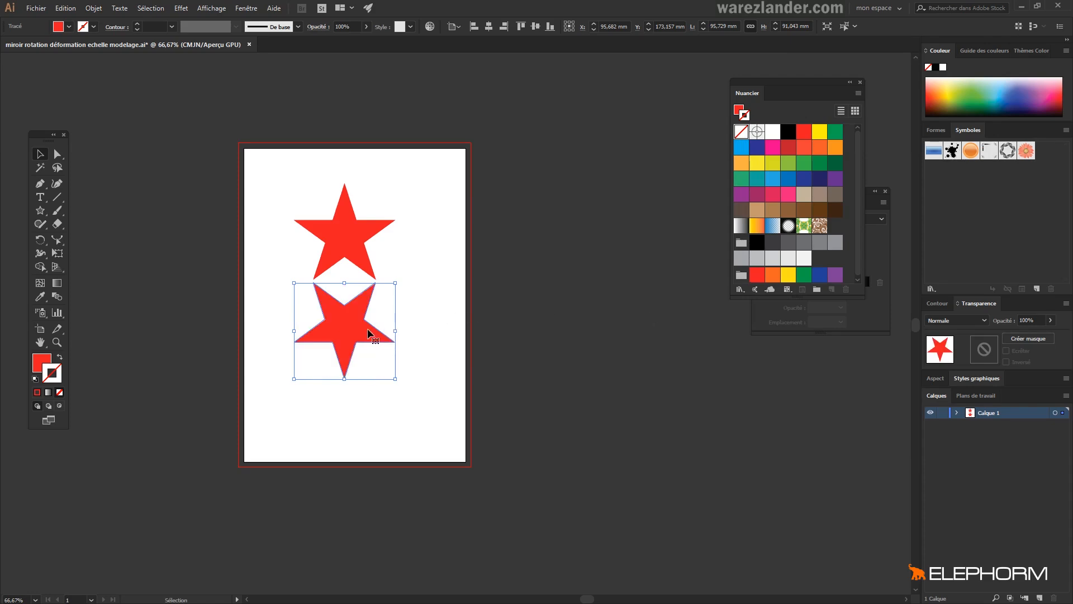
{"action": "left_click_drag", "start_coordinate": [358, 329], "coordinate": [358, 325]}
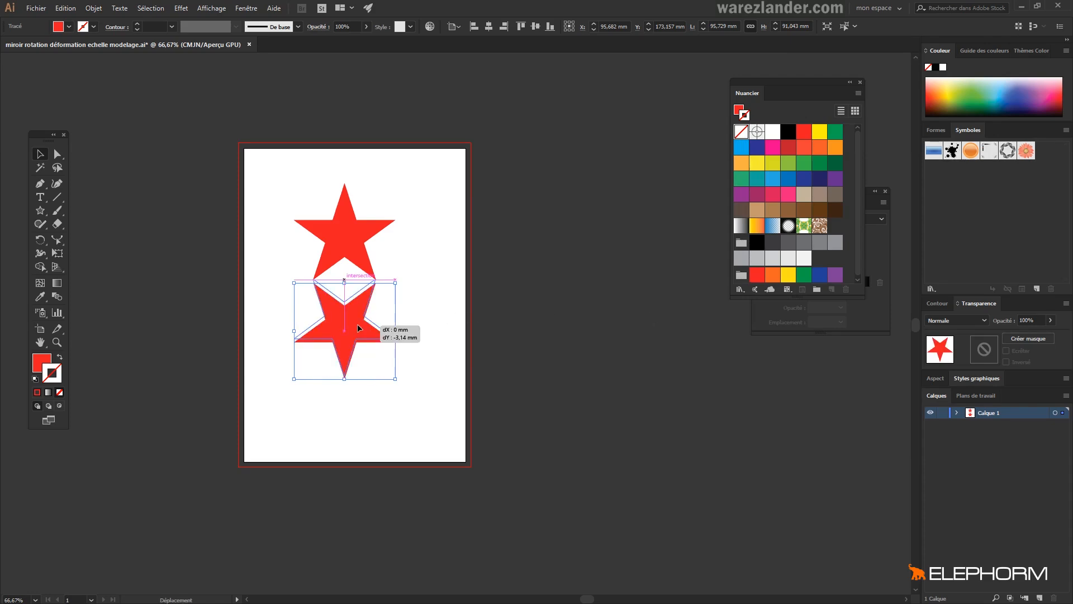
{"action": "left_click", "coordinate": [549, 294]}
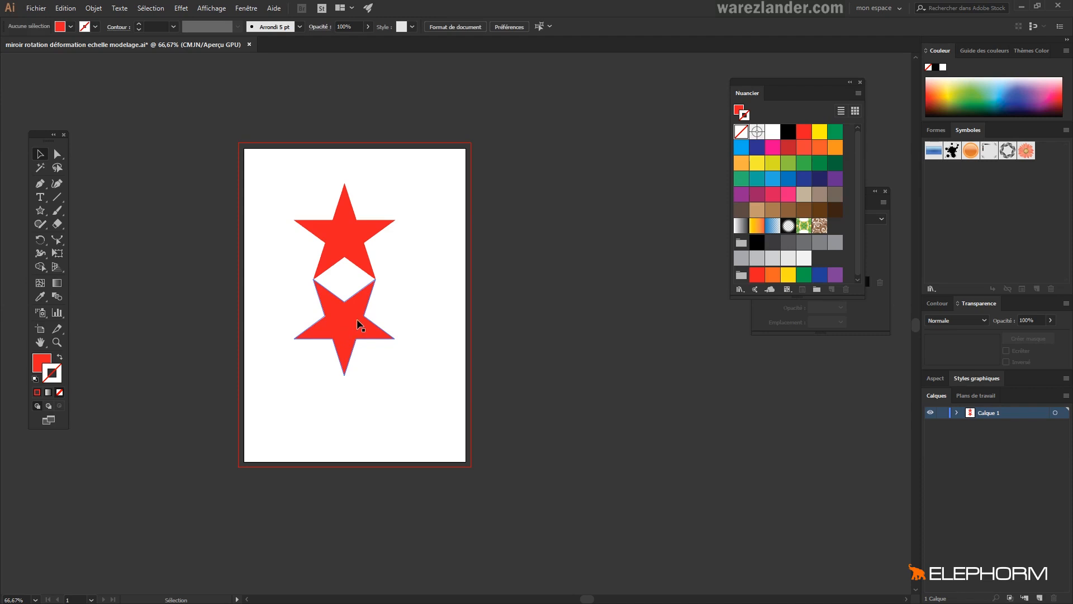
- Widen the mirrored star to about 127 mm with Perspective Distort and fill it with medium grey
{"action": "left_click", "coordinate": [354, 279]}
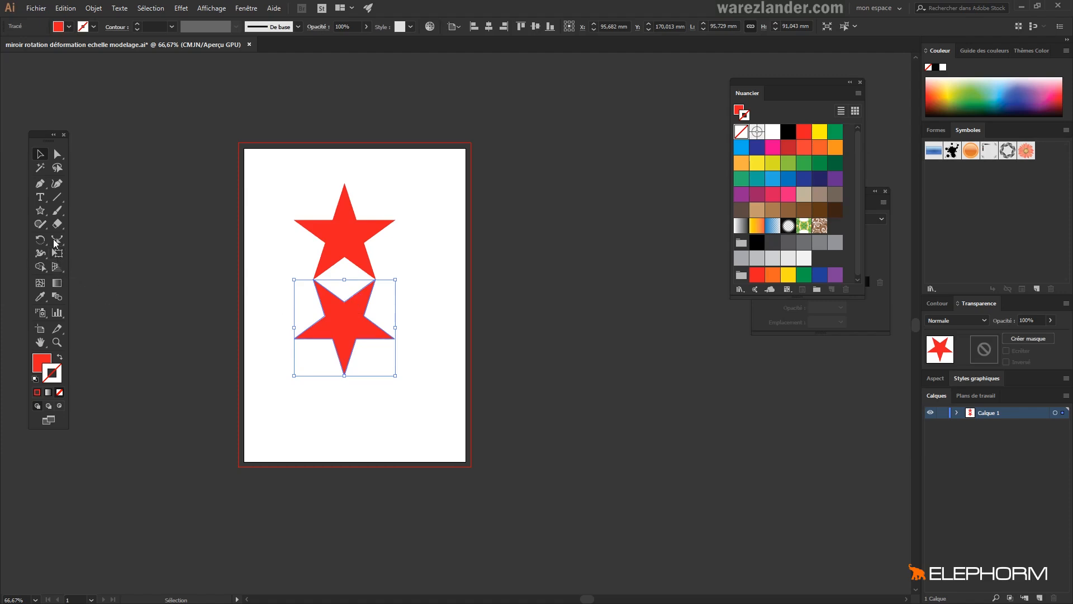
{"action": "left_click", "coordinate": [59, 253]}
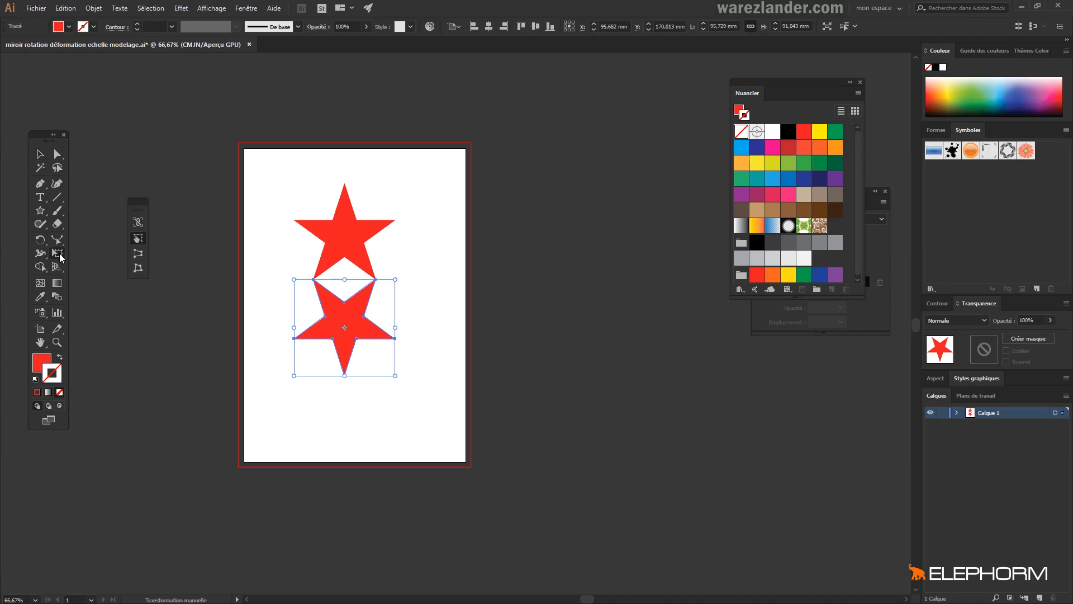
{"action": "left_click", "coordinate": [141, 253]}
{"action": "left_click_drag", "start_coordinate": [410, 380], "coordinate": [429, 384]}
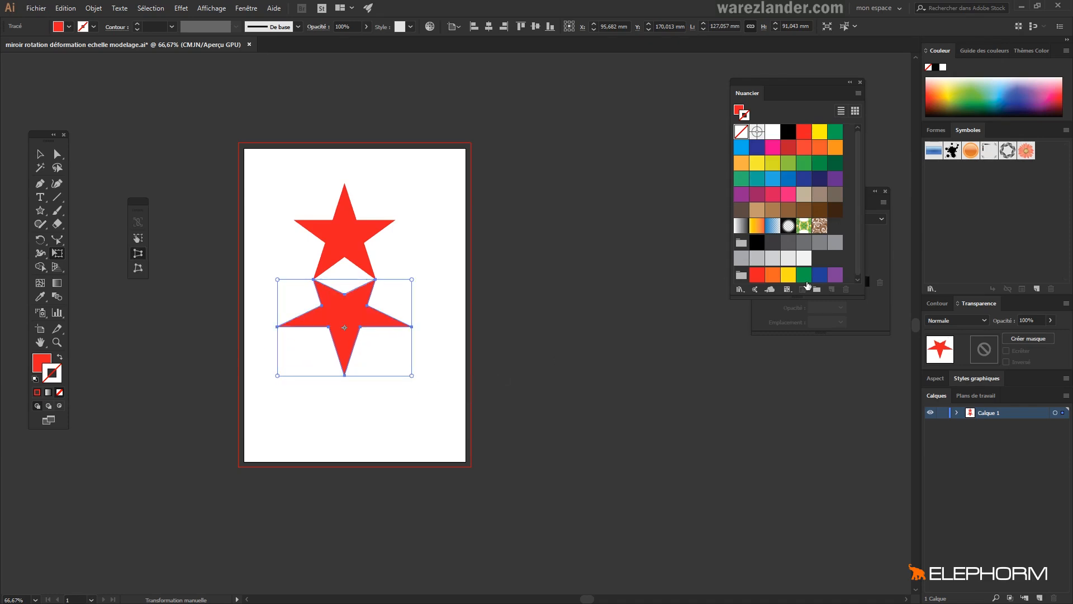
{"action": "left_click", "coordinate": [41, 365]}
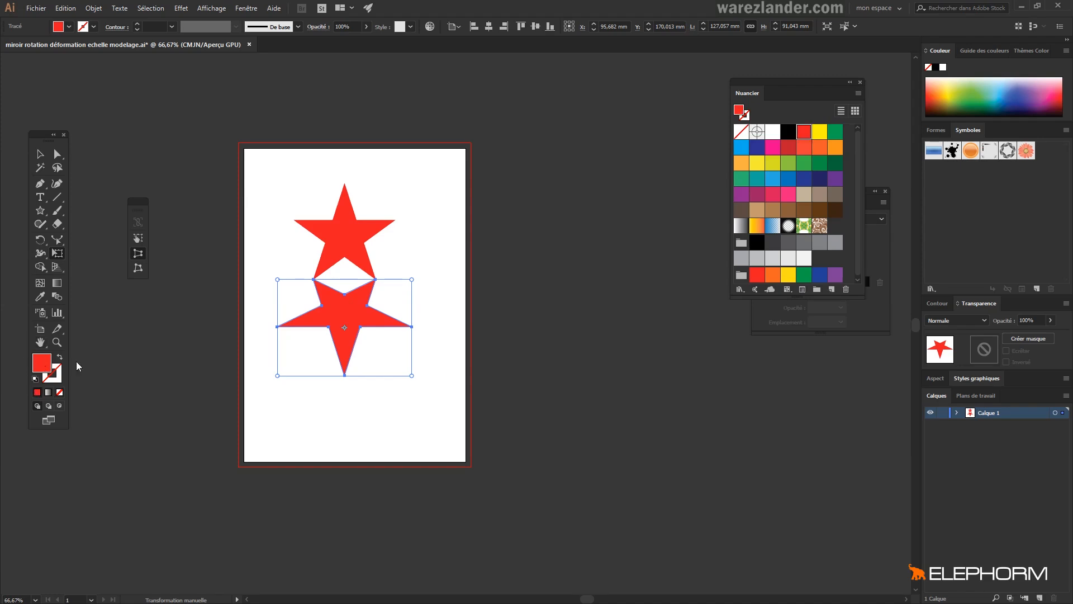
{"action": "left_click", "coordinate": [819, 242]}
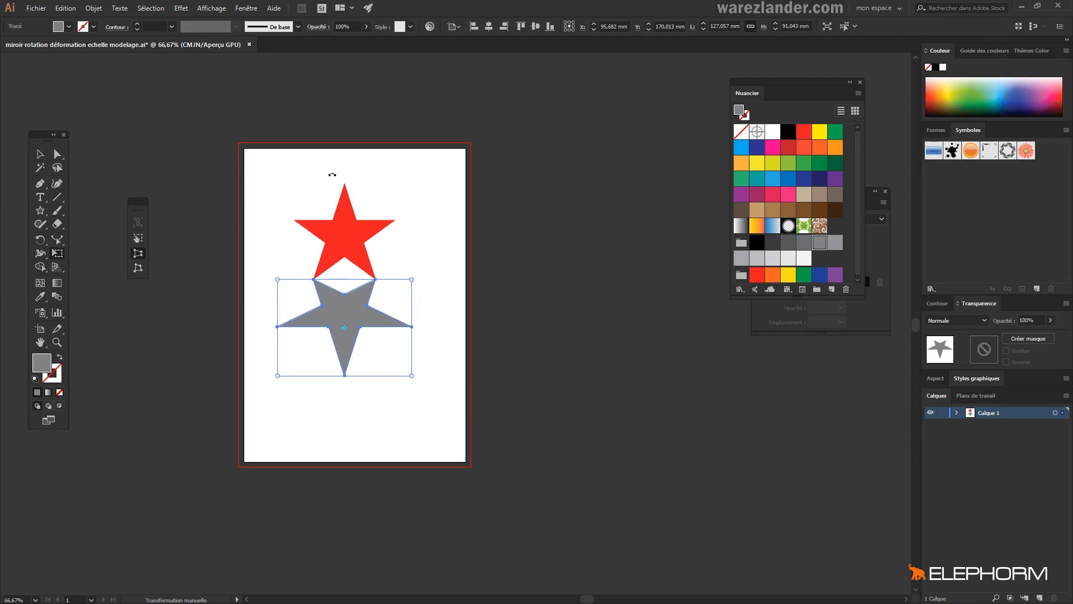
- Skew the grey star with Free Distort into a slanted shadow about 137 × 74 mm, attach it to the red star and deselect it
{"action": "left_click", "coordinate": [138, 268]}
{"action": "left_click_drag", "start_coordinate": [412, 375], "coordinate": [438, 347]}
{"action": "left_click_drag", "start_coordinate": [361, 303], "coordinate": [354, 304]}
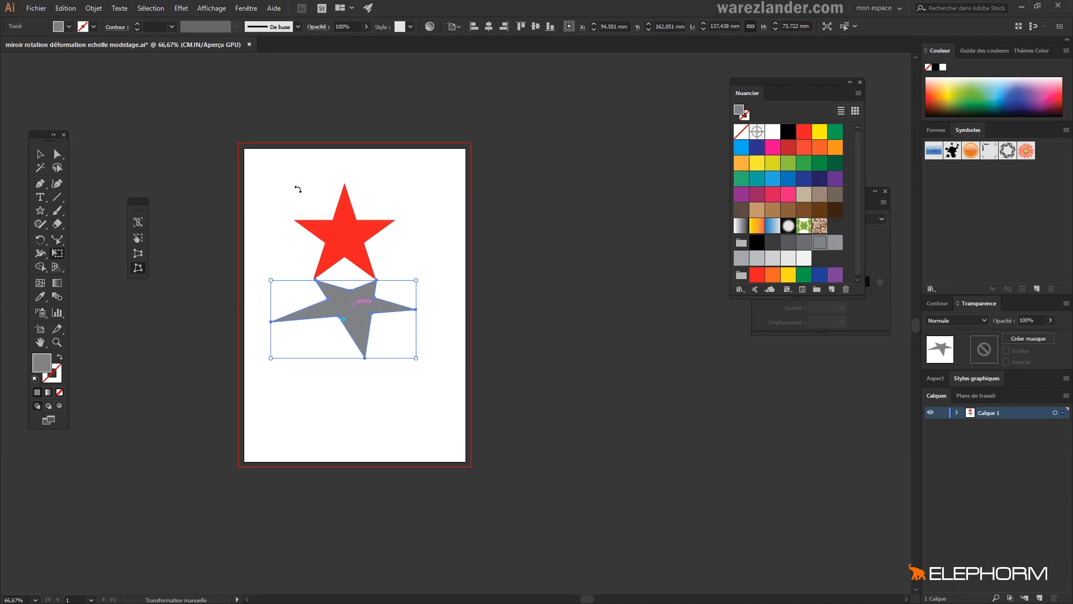
{"action": "left_click", "coordinate": [39, 153]}
{"action": "left_click", "coordinate": [79, 162]}
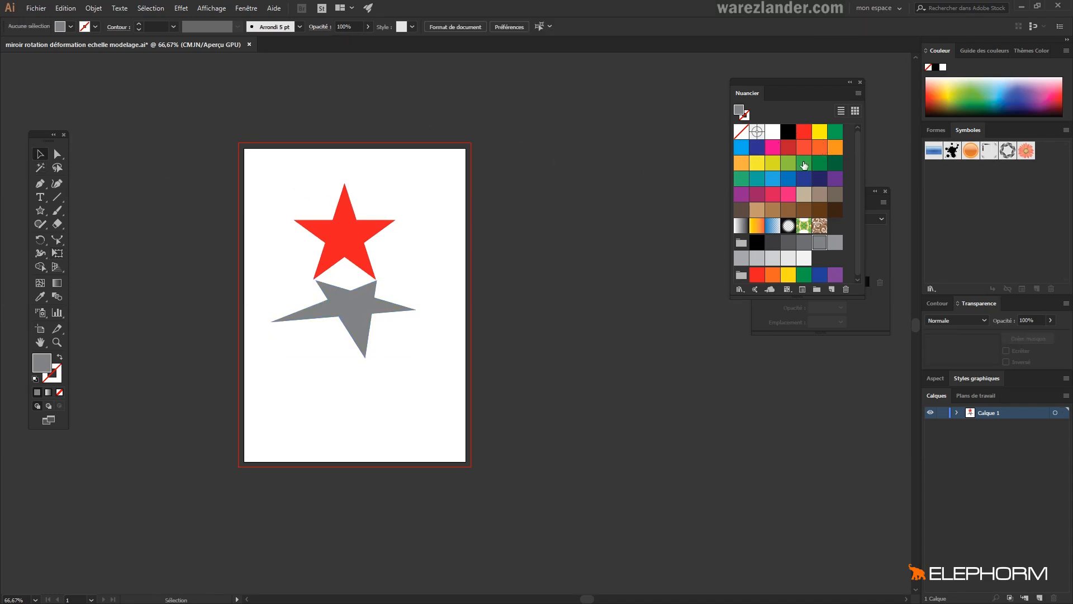
- Draw a light orange circle about 36 mm in diameter near the artboard's upper left corner
{"action": "left_click", "coordinate": [741, 163]}
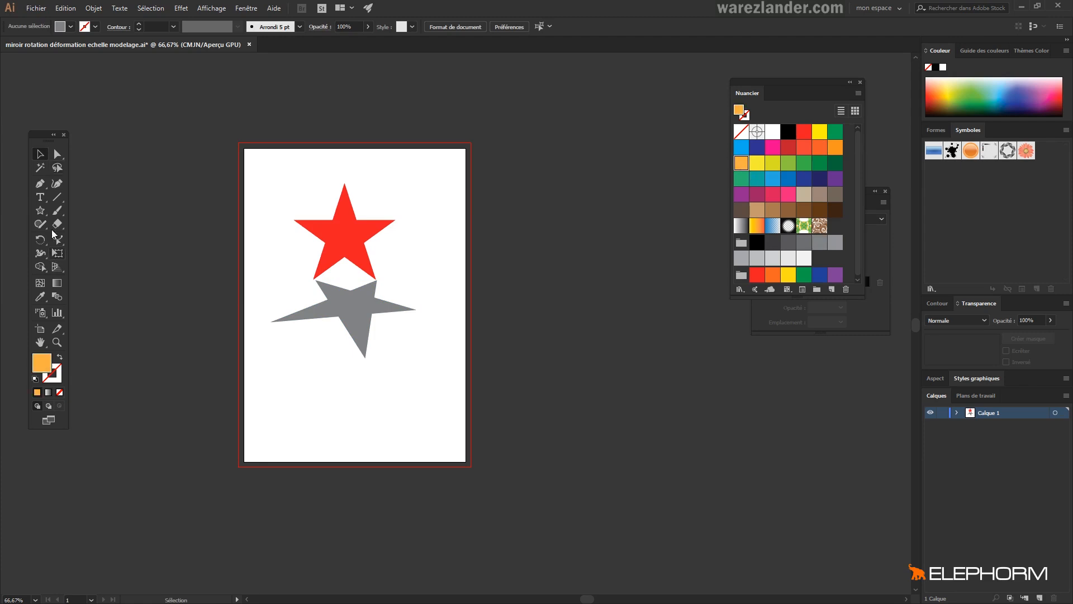
{"action": "left_click", "coordinate": [41, 211]}
{"action": "left_click_drag", "start_coordinate": [41, 213], "coordinate": [74, 234]}
{"action": "left_click_drag", "start_coordinate": [298, 203], "coordinate": [299, 203]}
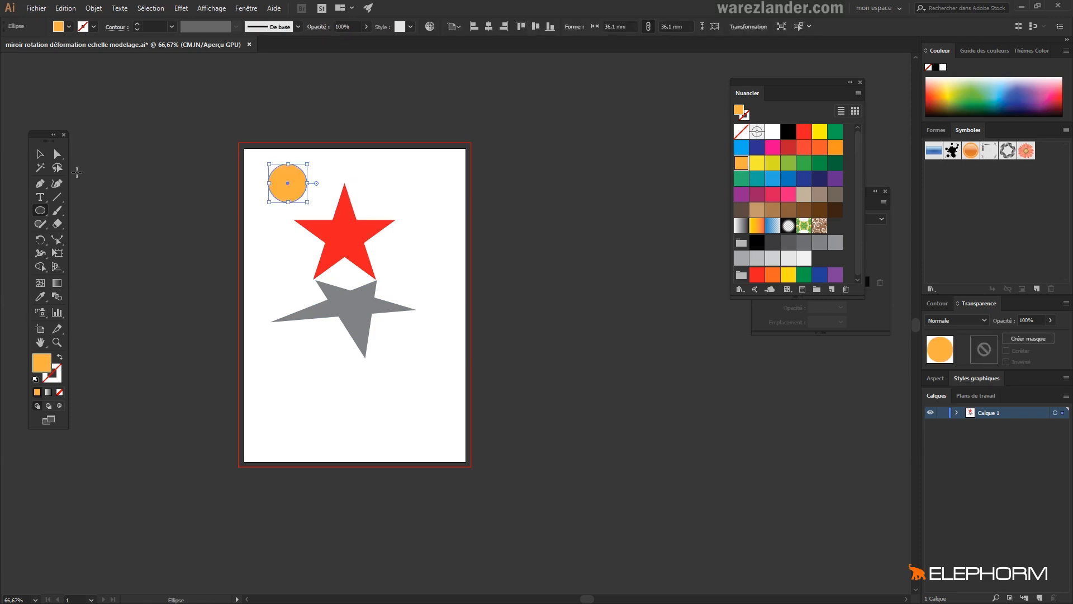
- Move the orange circle over the red star's top point, centred horizontally on the star
{"action": "left_click", "coordinate": [40, 154]}
{"action": "left_click_drag", "start_coordinate": [288, 187], "coordinate": [354, 175]}
{"action": "key", "text": "ctrl+shift+a"}
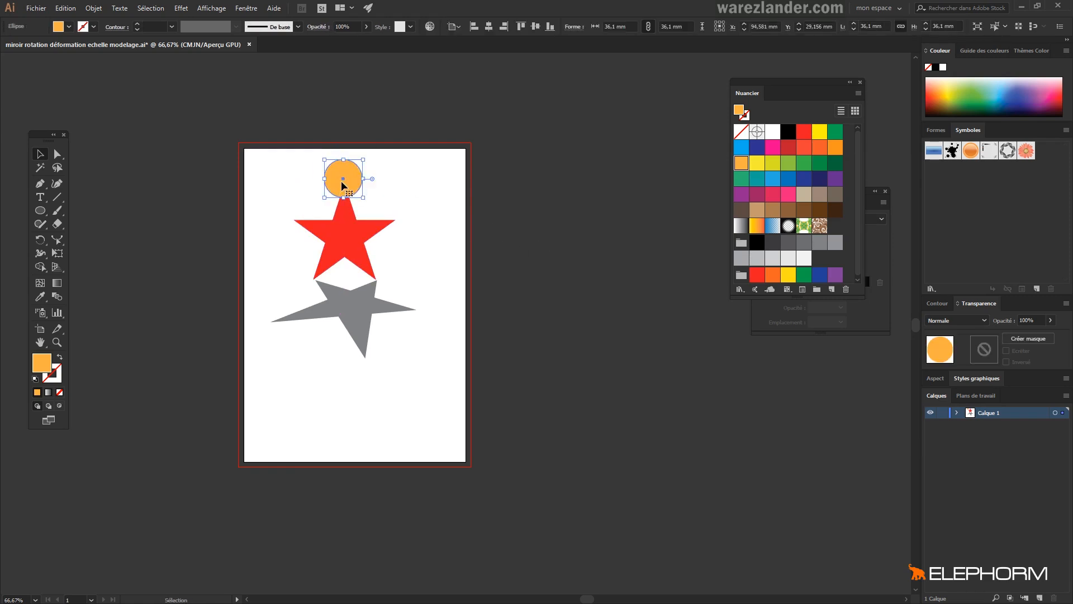
{"action": "left_click_drag", "start_coordinate": [342, 185], "coordinate": [344, 190]}
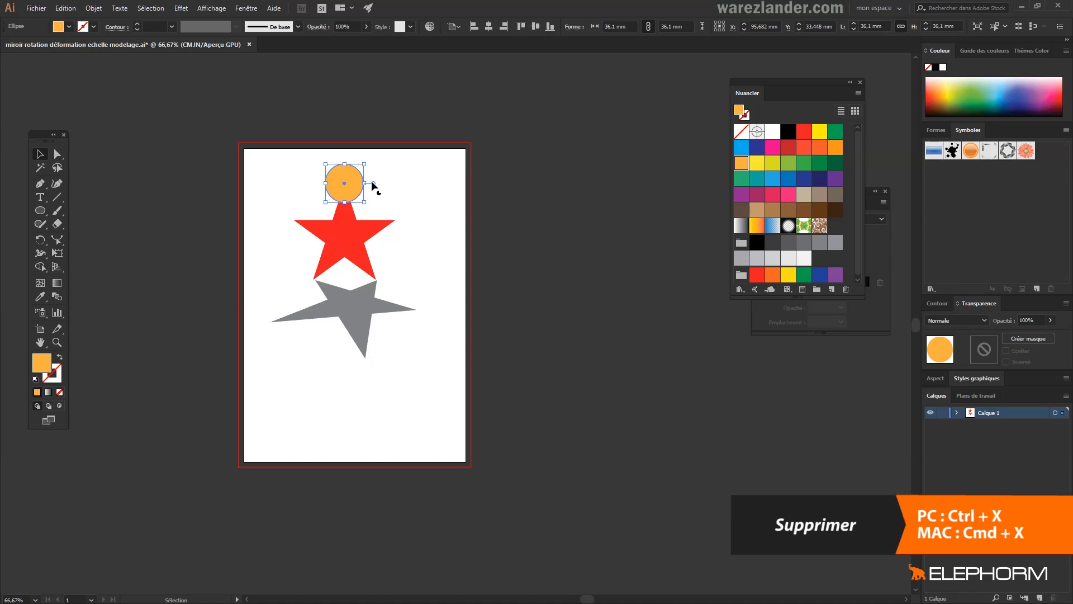
- Cut the orange circle from the artboard and return to the Selection tool
{"action": "key", "text": "a"}
{"action": "key", "text": "ctrl+x"}
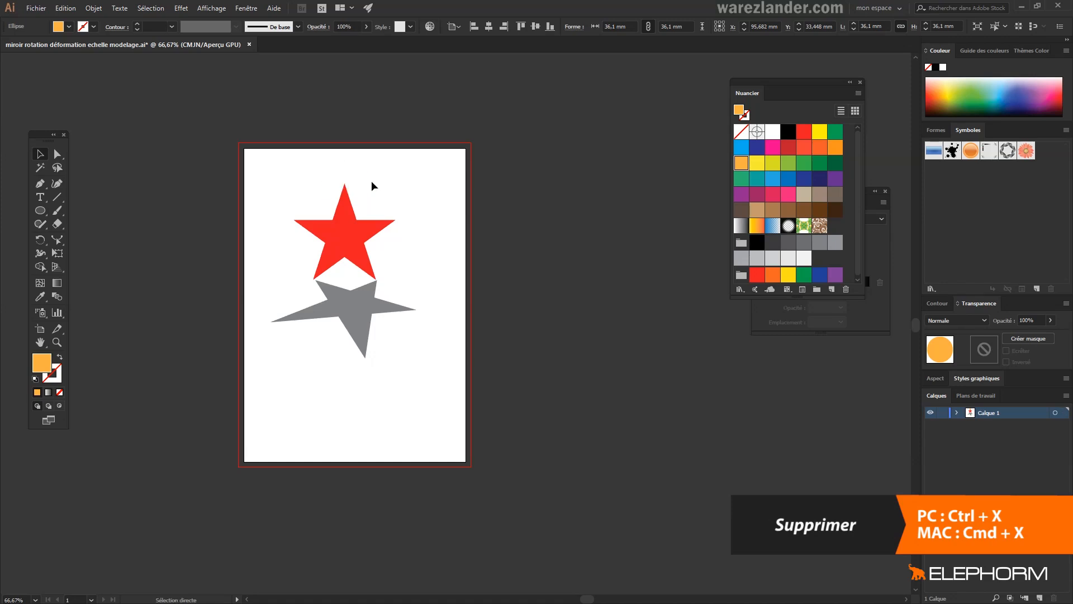
{"action": "key", "text": "v"}
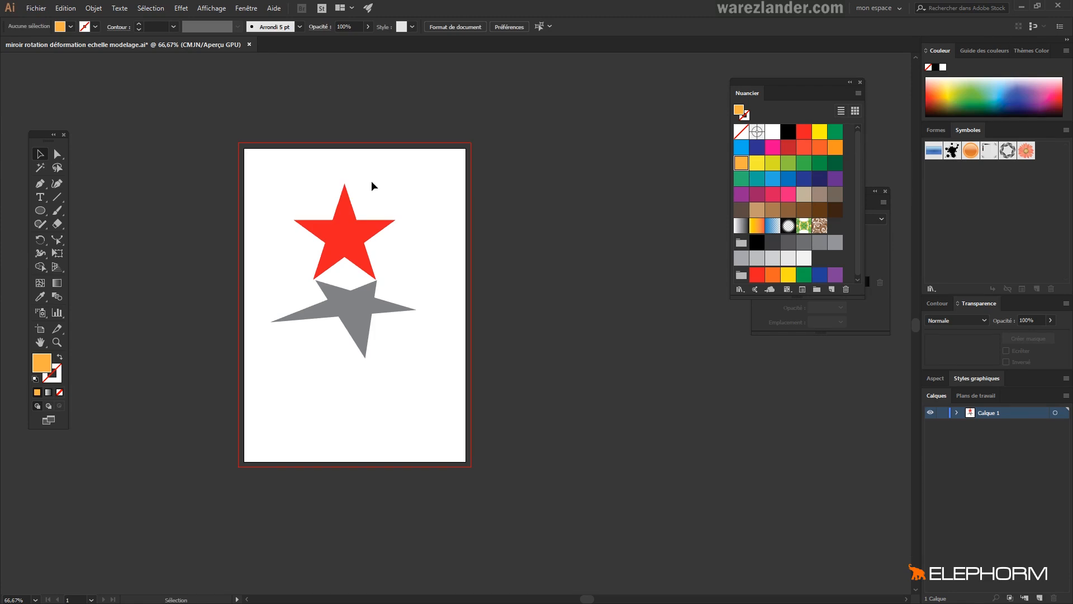
- Paste the orange circle in place behind the red star's top point and deselect it
{"action": "key", "text": "a"}
{"action": "key", "text": "ctrl+f"}
{"action": "key", "text": "v"}
{"action": "left_click", "coordinate": [407, 270]}
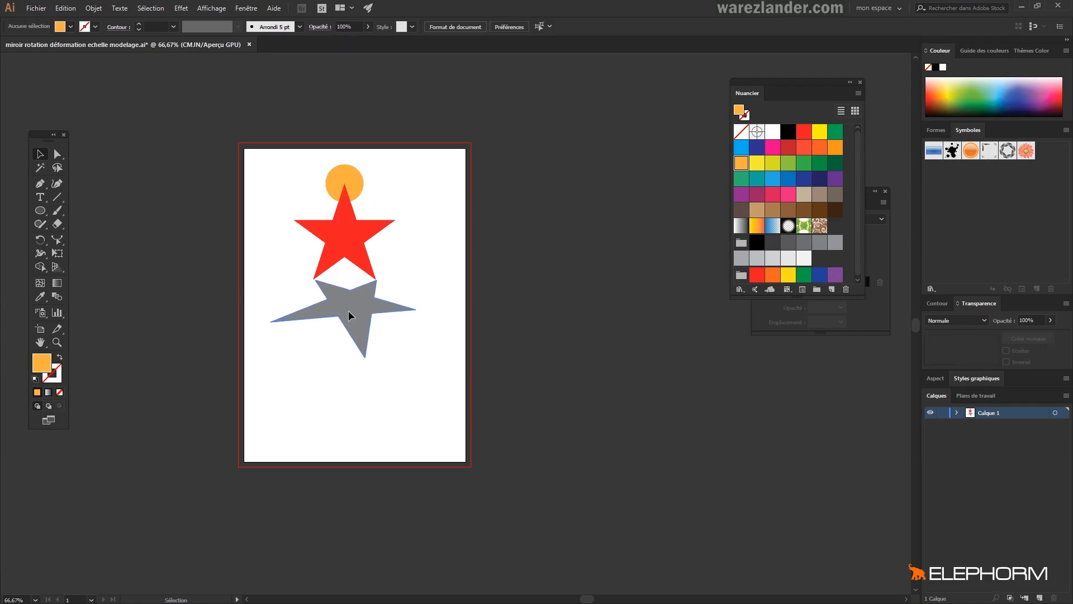
- Reshape the grey star shadow with Free Distort to about 116 × 72 mm, keeping its upper tips on the red star's feet
{"action": "left_click", "coordinate": [348, 315]}
{"action": "left_click", "coordinate": [58, 255]}
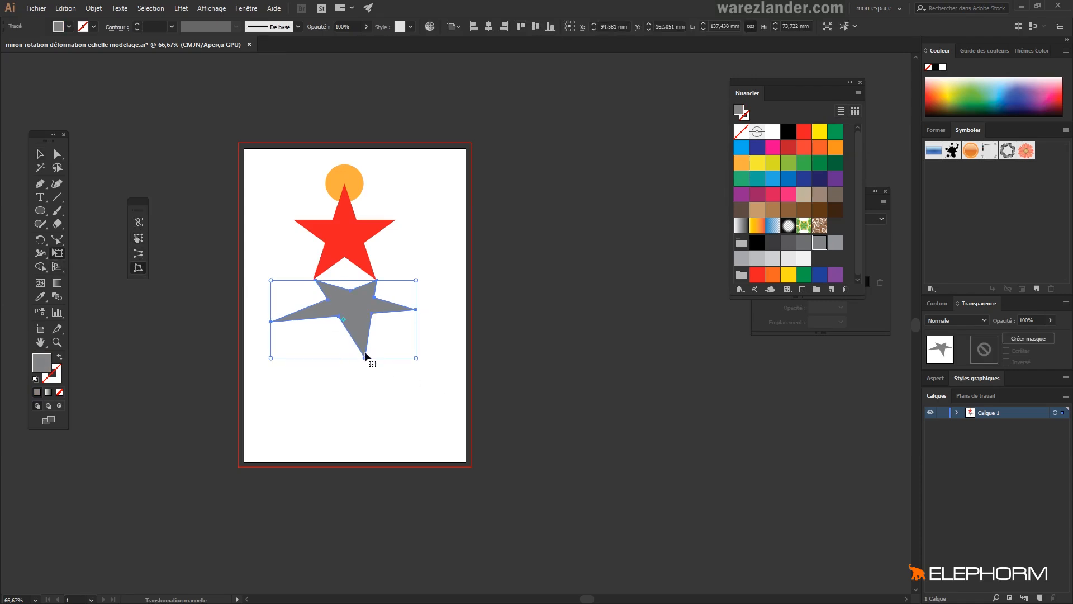
{"action": "left_click_drag", "start_coordinate": [363, 355], "coordinate": [389, 364]}
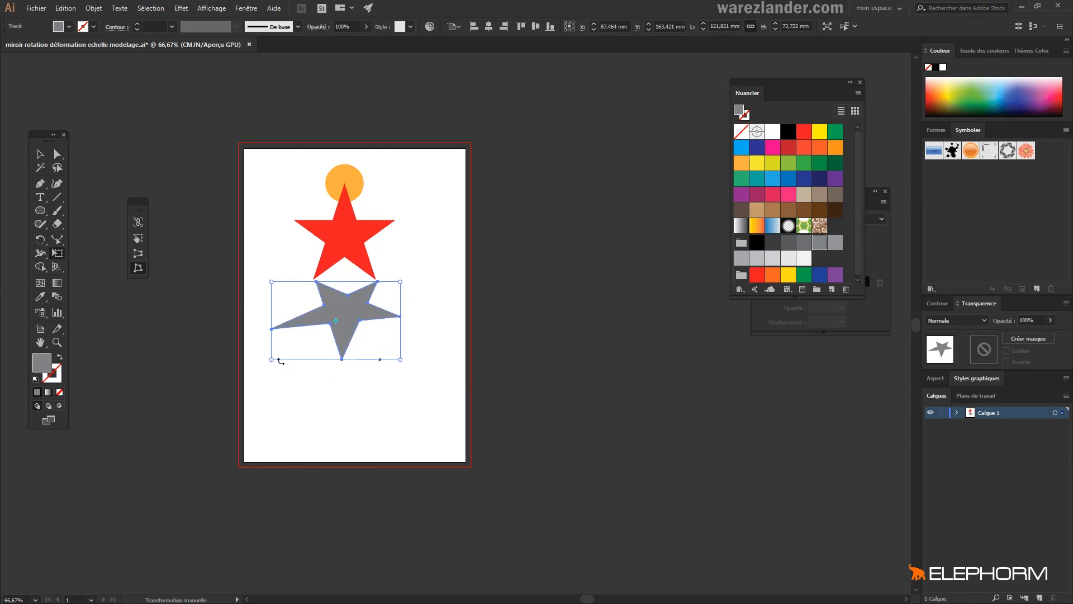
{"action": "mouse_move", "coordinate": [272, 359]}
{"action": "left_mouse_down"}
{"action": "mouse_move", "coordinate": [283, 368]}
{"action": "mouse_move", "coordinate": [282, 357]}
{"action": "left_mouse_up"}
{"action": "mouse_move", "coordinate": [346, 354]}
{"action": "left_mouse_down"}
{"action": "mouse_move", "coordinate": [340, 373]}
{"action": "mouse_move", "coordinate": [345, 355]}
{"action": "left_mouse_up"}
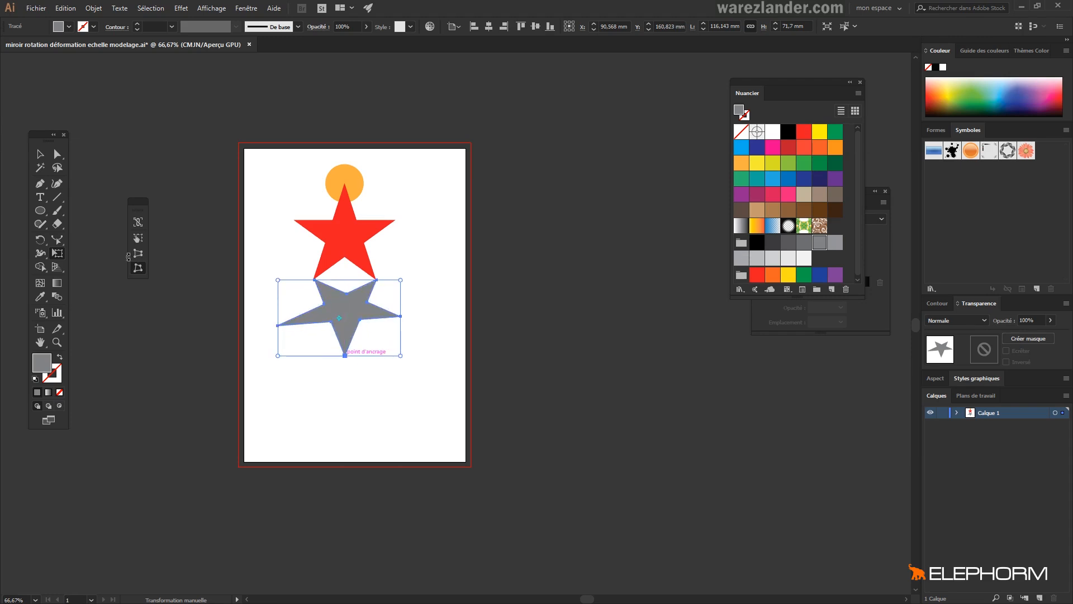
- Apply Perspective Distort to the grey star, spreading its lower side until the shape is about 142 mm wide
{"action": "left_click", "coordinate": [139, 254]}
{"action": "left_click_drag", "start_coordinate": [401, 355], "coordinate": [428, 337]}
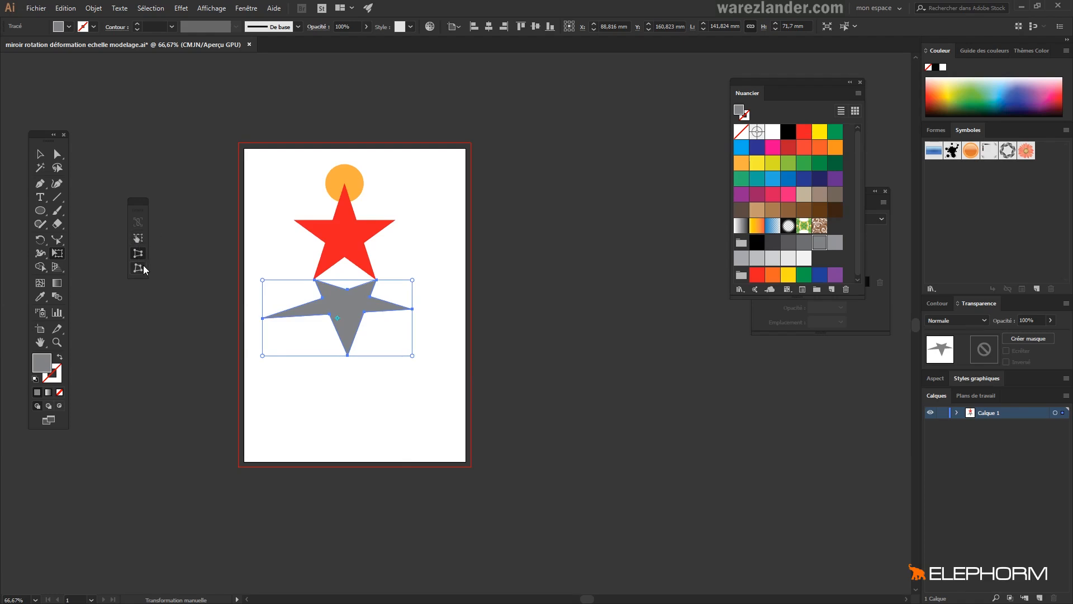
{"action": "left_click", "coordinate": [58, 242]}
{"action": "left_click", "coordinate": [57, 243]}
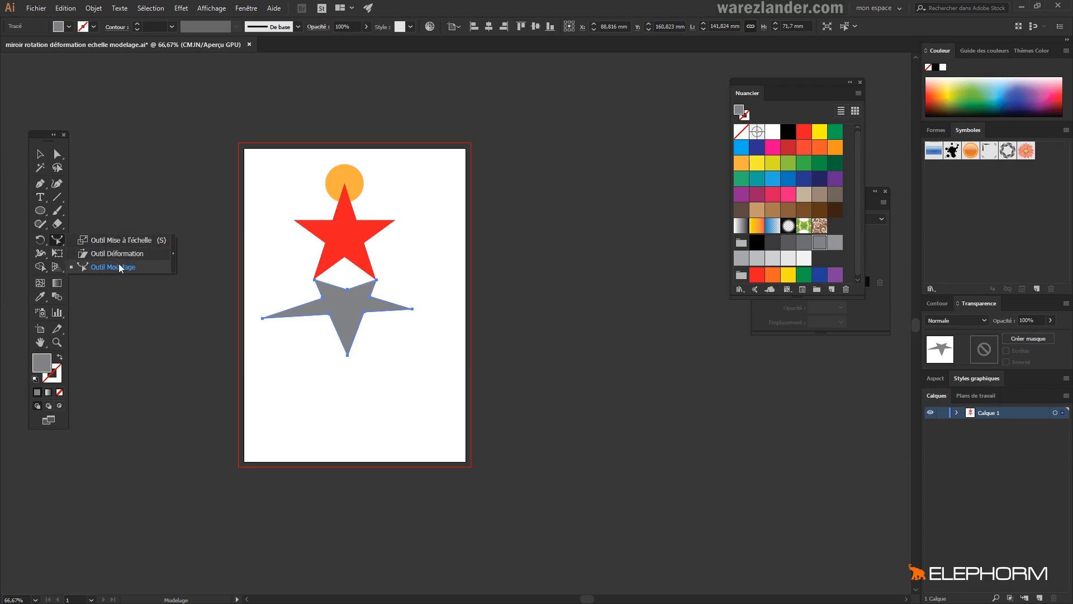
{"action": "left_click", "coordinate": [58, 253]}
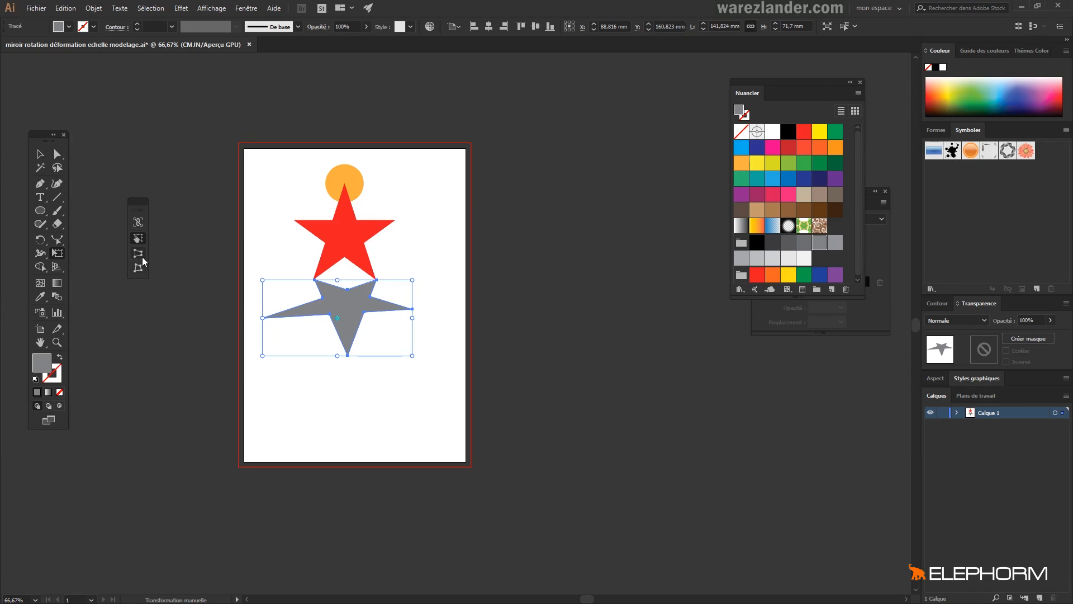
- Shear the grey star leftwards from its upper-left tip with the Shear tool, making the shadow about 146 × 72 mm
{"action": "left_click", "coordinate": [58, 241]}
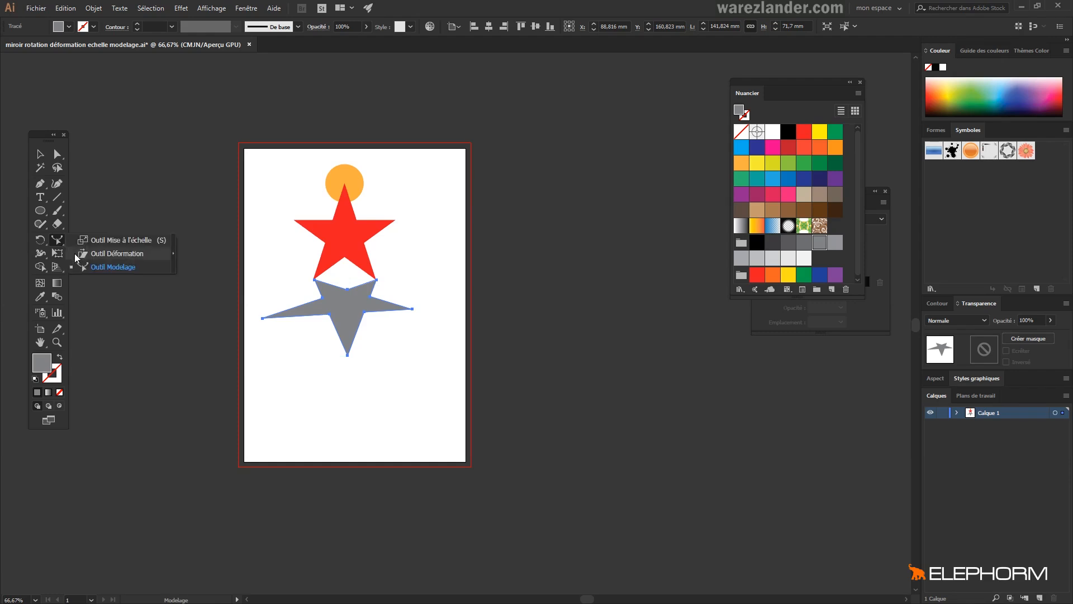
{"action": "left_click", "coordinate": [83, 256]}
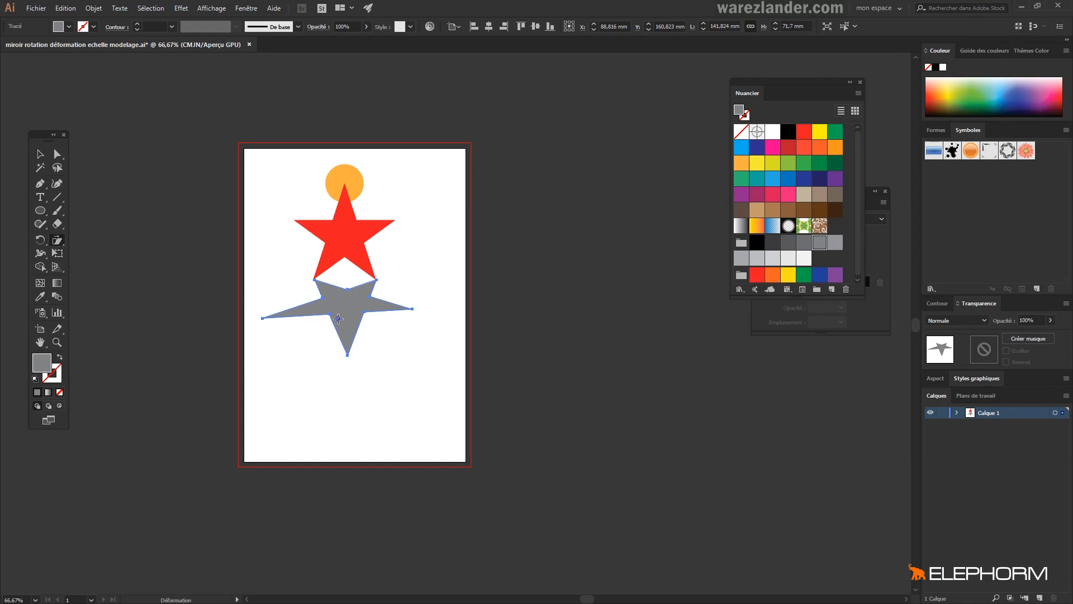
{"action": "left_click", "coordinate": [315, 280]}
{"action": "left_click_drag", "start_coordinate": [352, 355], "coordinate": [296, 355]}
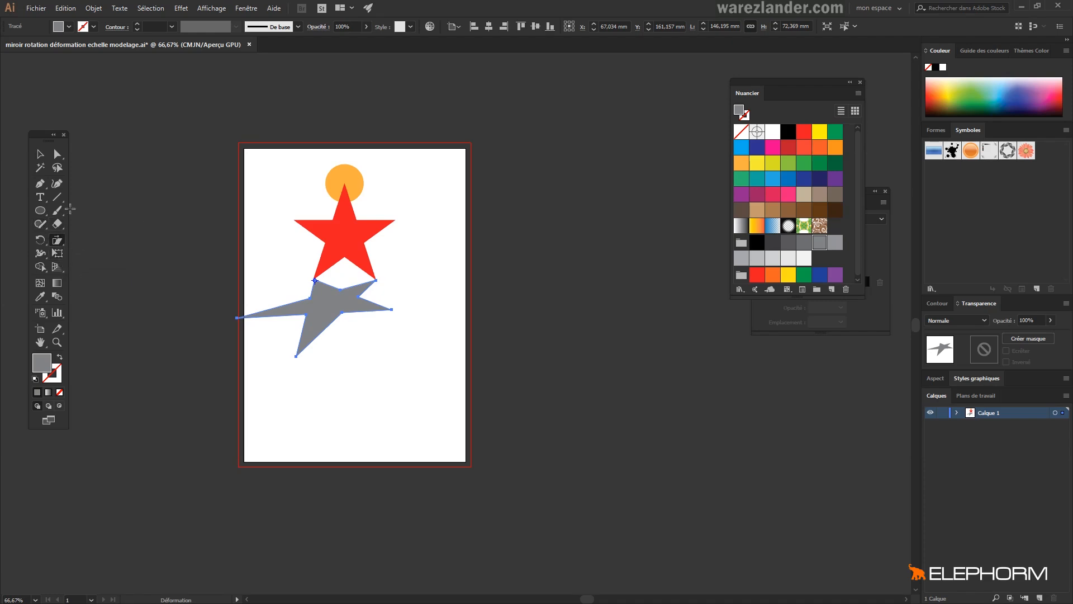
{"action": "left_click", "coordinate": [59, 255]}
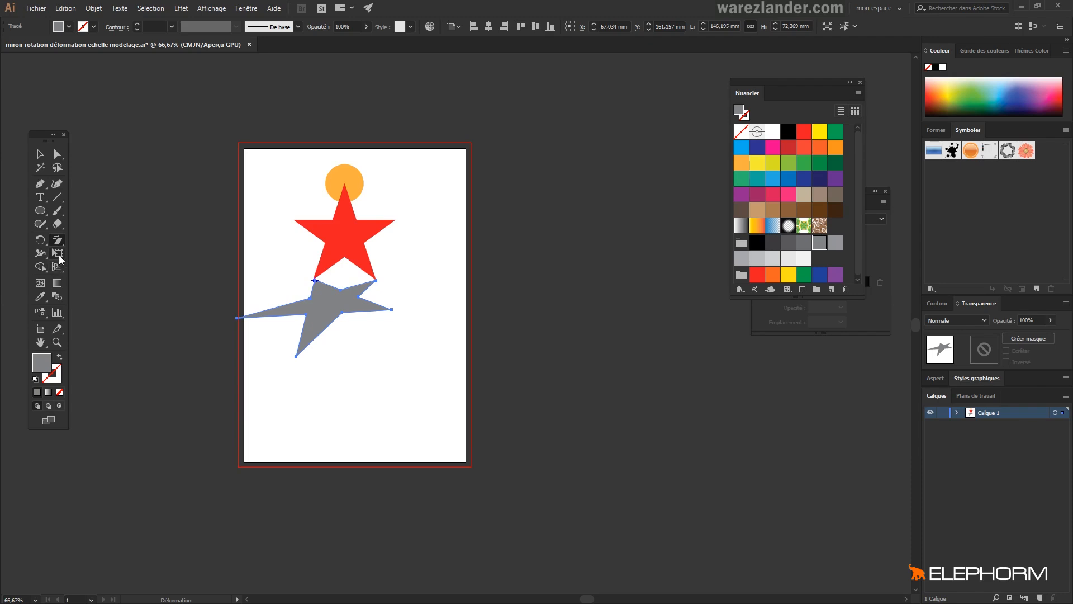